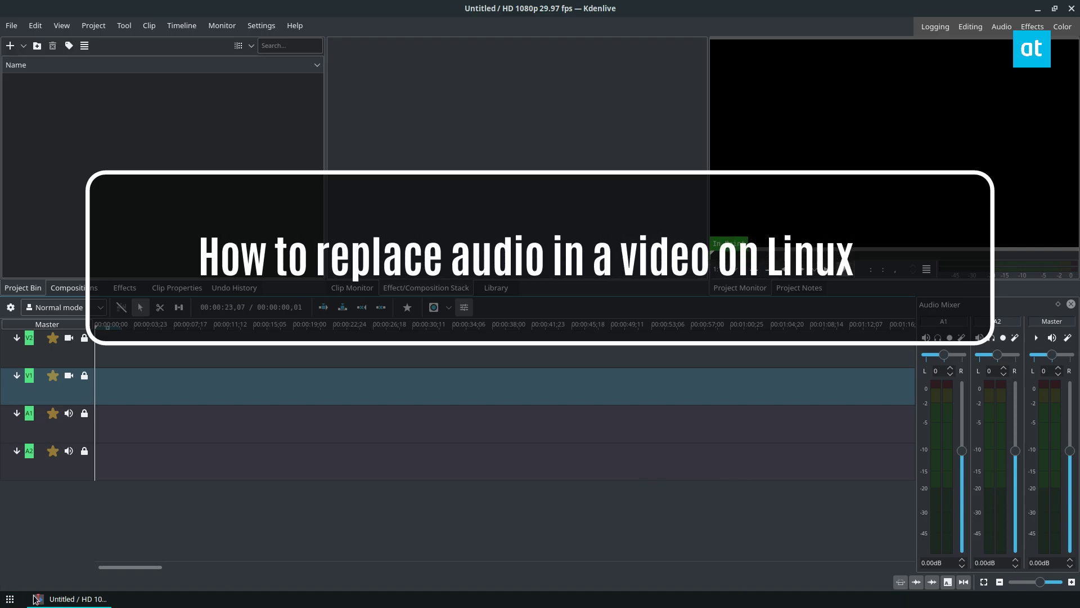
Import how-to-create-mount-and-burn-isos-in-linux.mp4 from Dropbox/Work Stuff/Dec-17-2017 into Kdenlive's Project Bin.
left_click(10, 598)
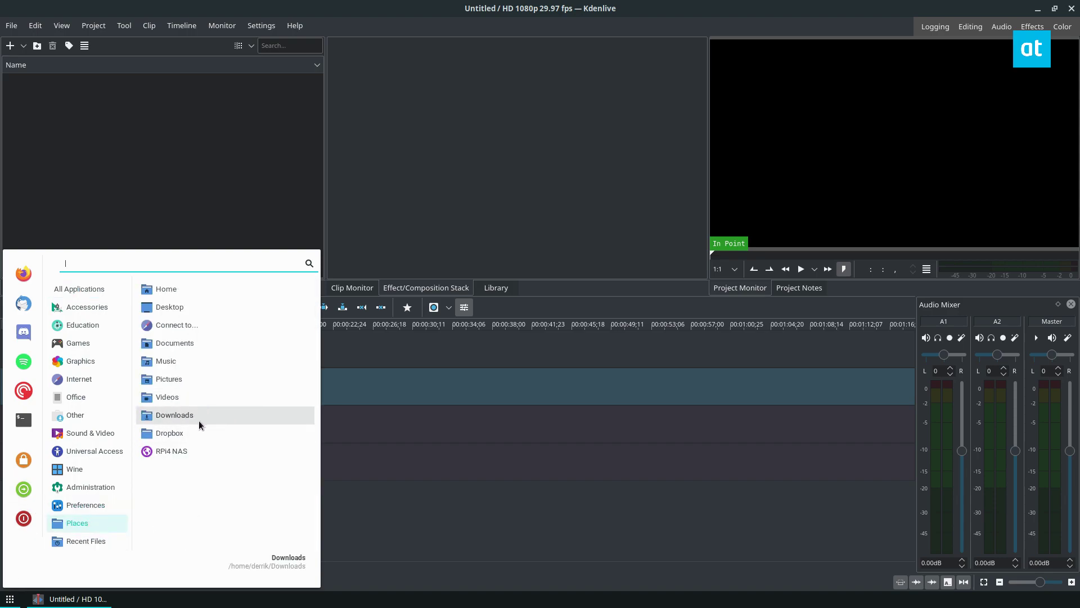
left_click(176, 433)
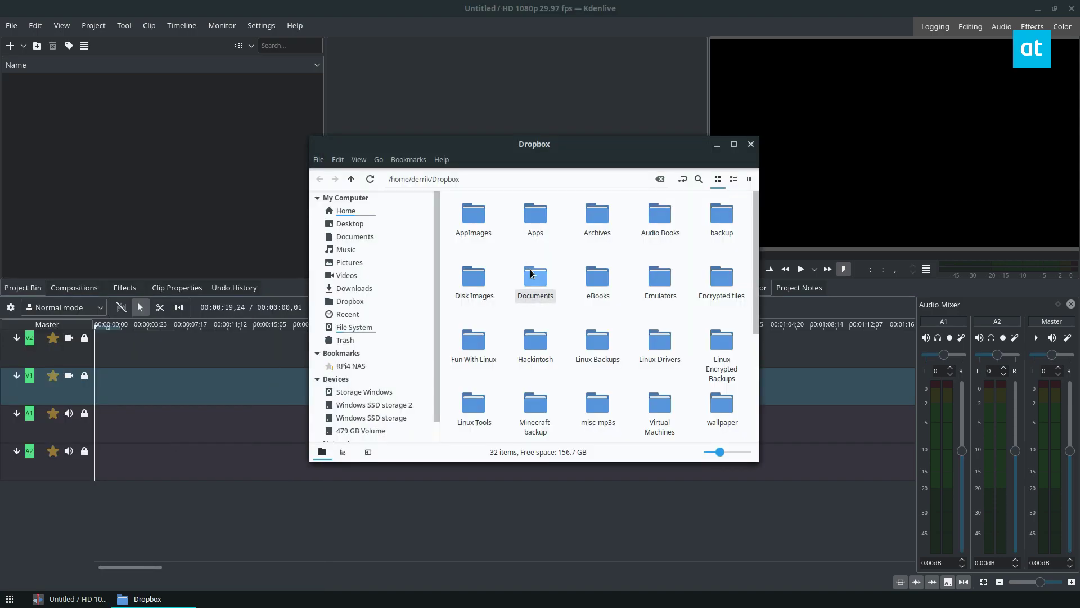
scroll(640, 345, "down", 2)
left_click(536, 371)
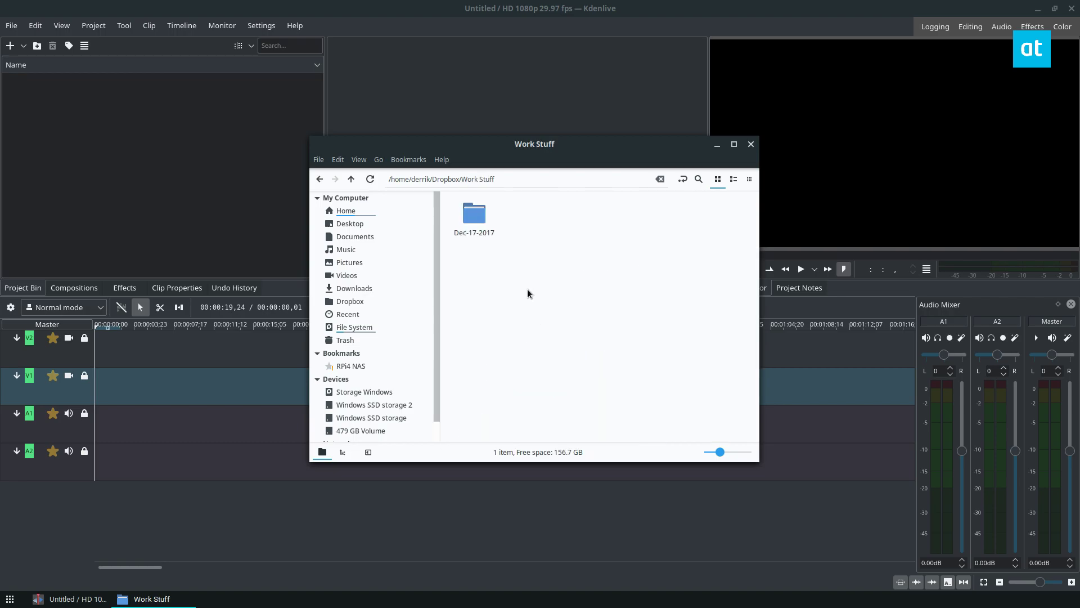
left_click(470, 225)
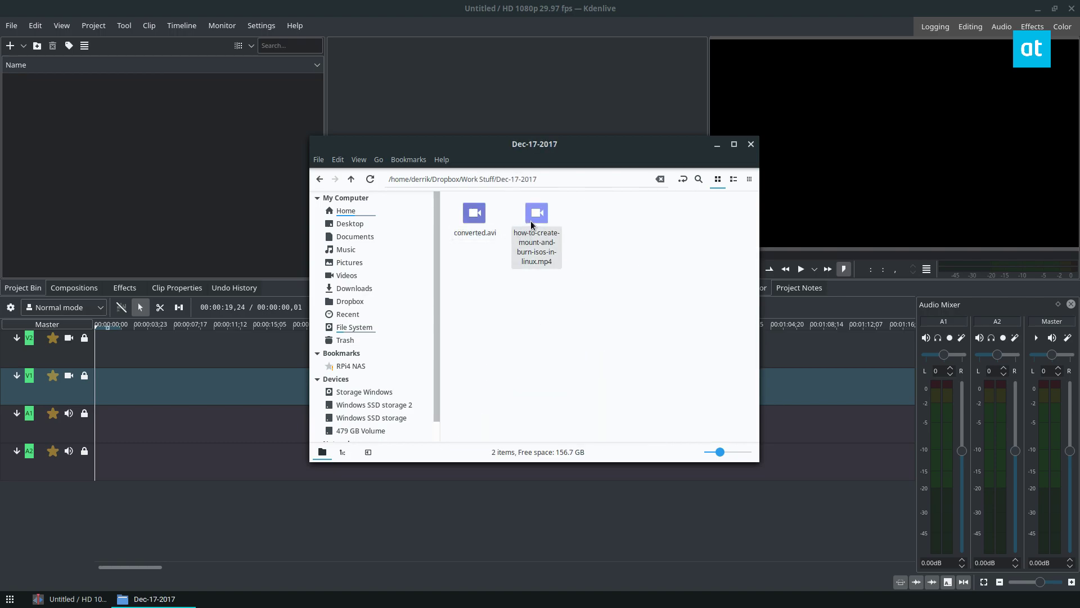
left_click_drag(532, 225, 120, 129)
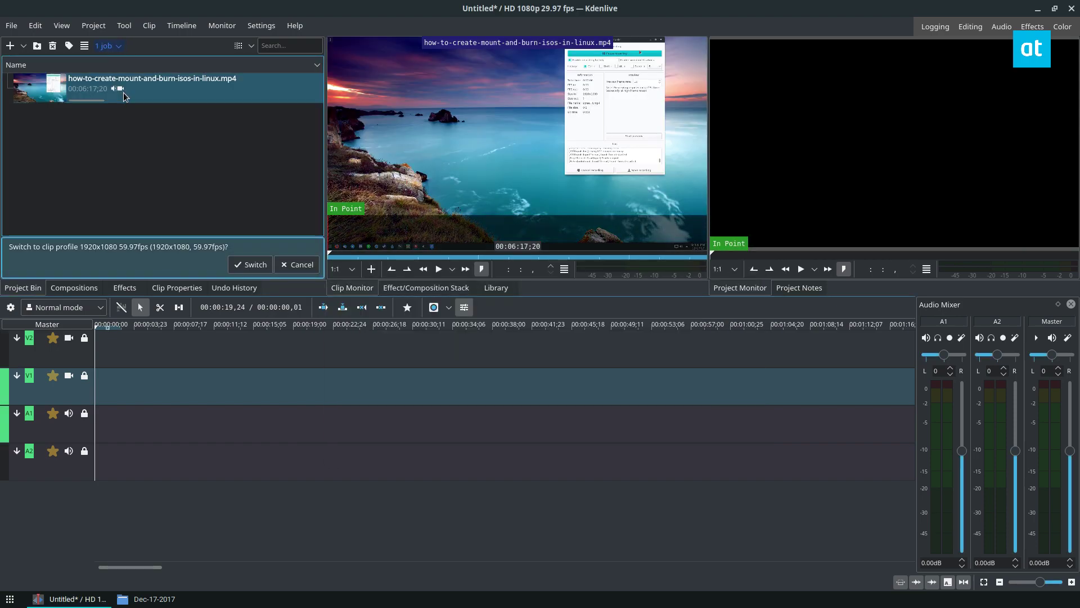
Drag the mount-and-burn-isos mp4 onto V1/A1 at the timeline start and select it.
left_click_drag(123, 92, 95, 401)
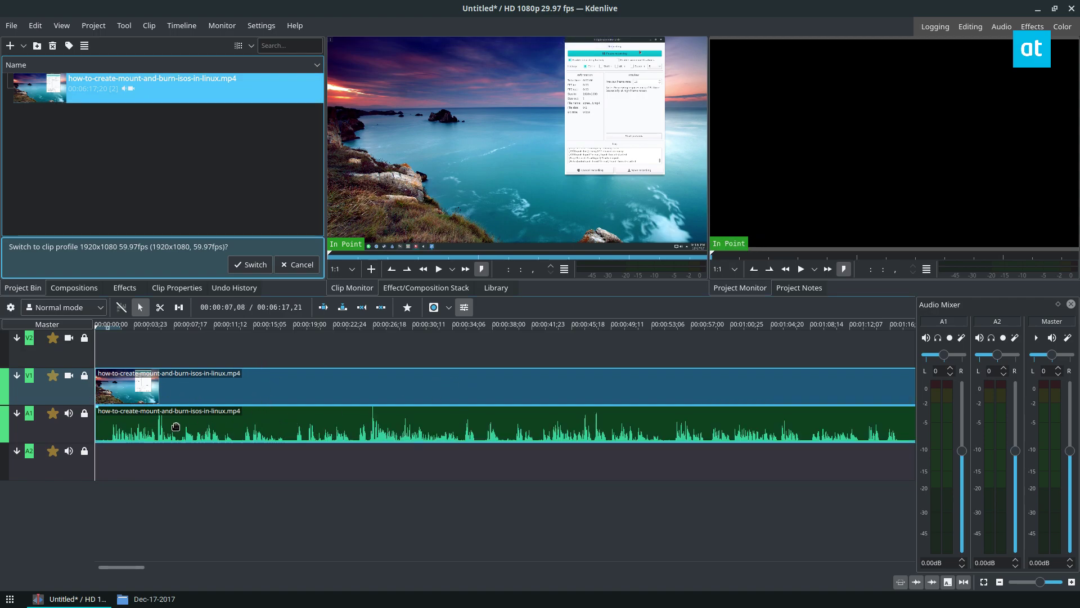
mouse_move(548, 400)
left_mouse_down()
mouse_move(605, 392)
mouse_move(541, 391)
left_mouse_up()
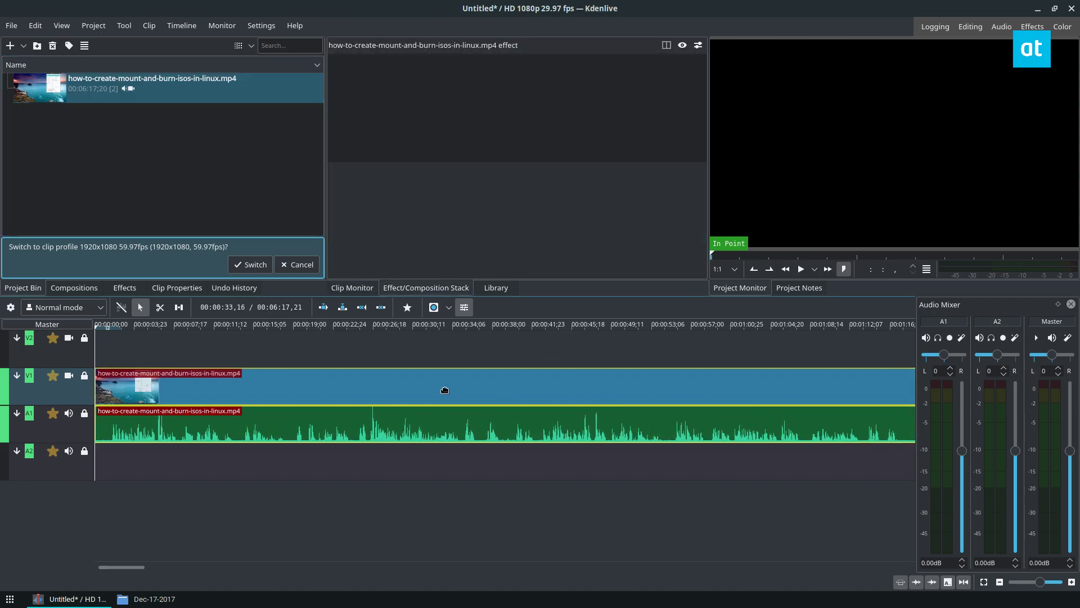
Ungroup the timeline clip and delete its original A1 audio, keeping the V1 video.
right_click(208, 384)
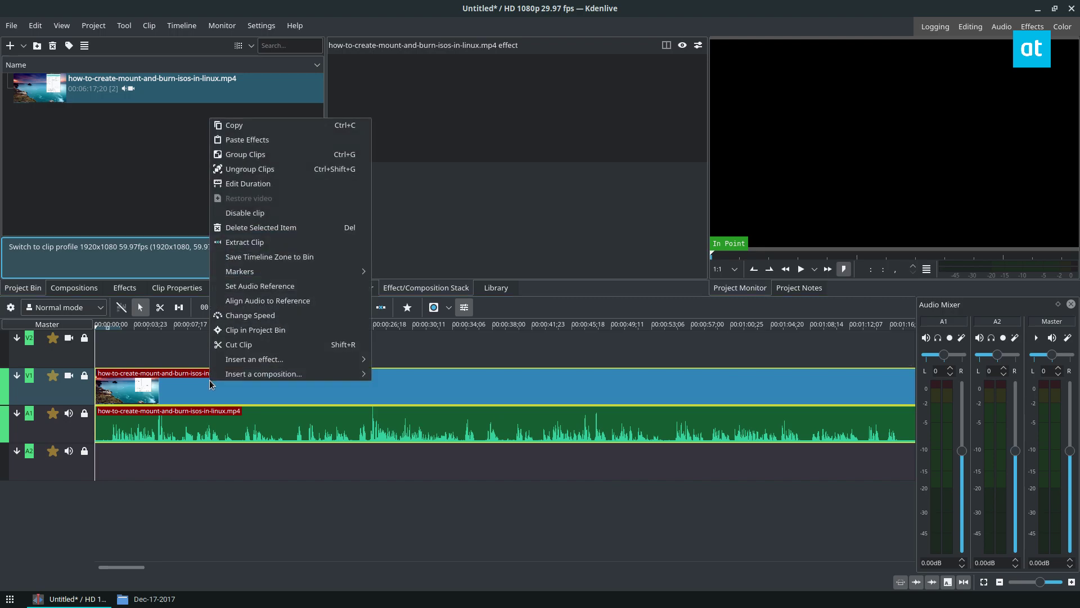
left_click(256, 171)
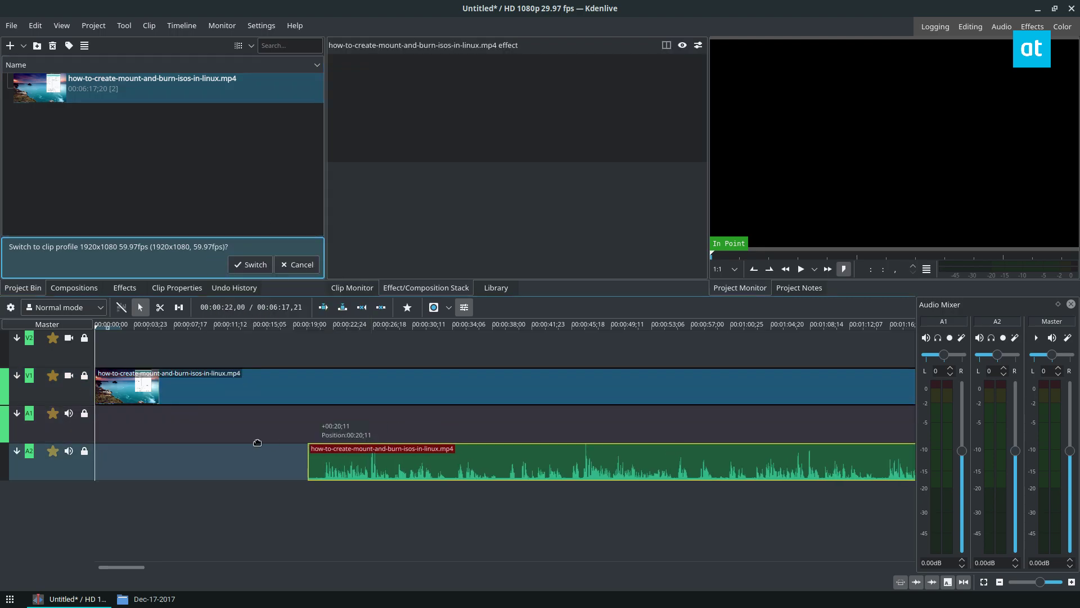
left_click_drag(159, 426, 205, 515)
key("ctrl+z")
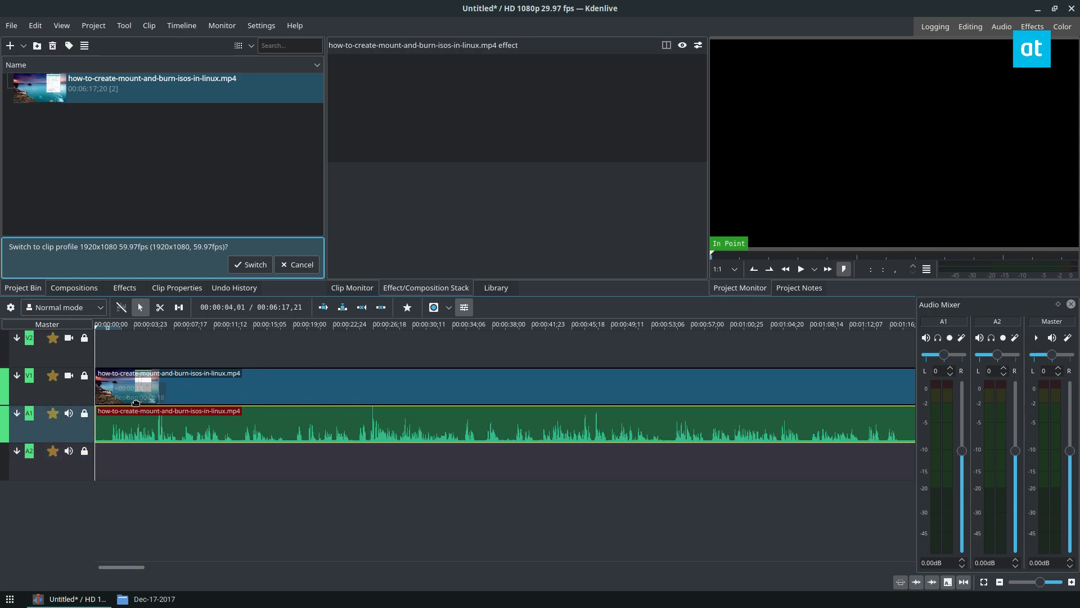
left_click(184, 396)
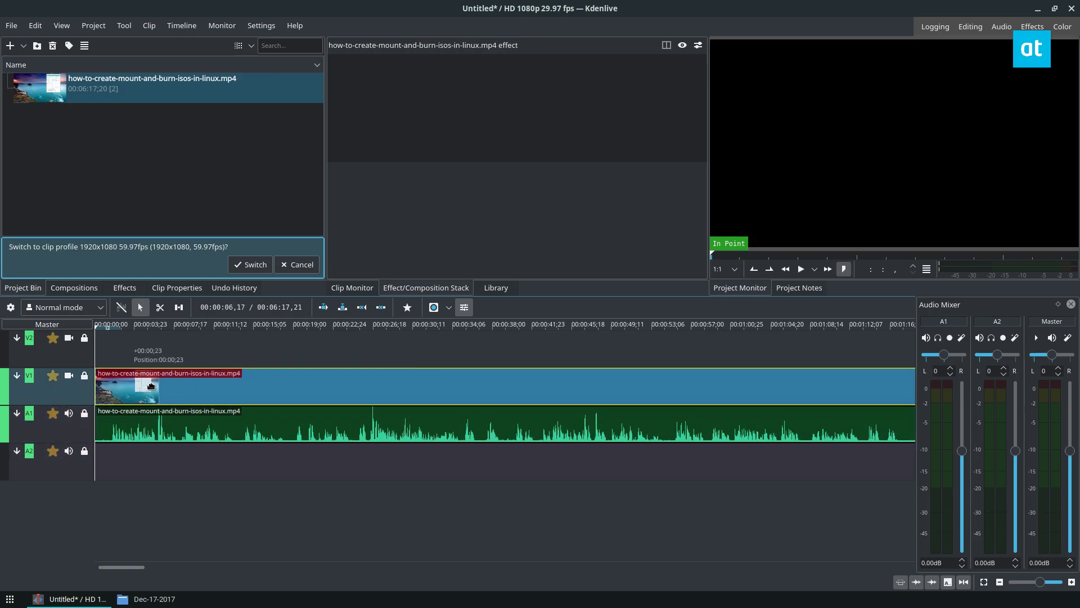
left_click(128, 433)
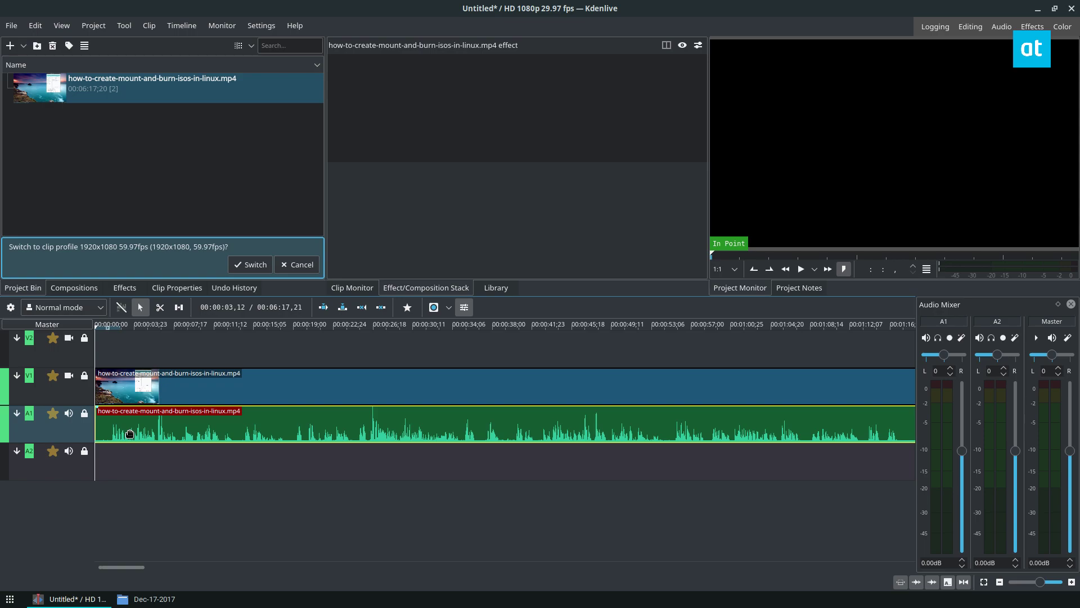
right_click(128, 434)
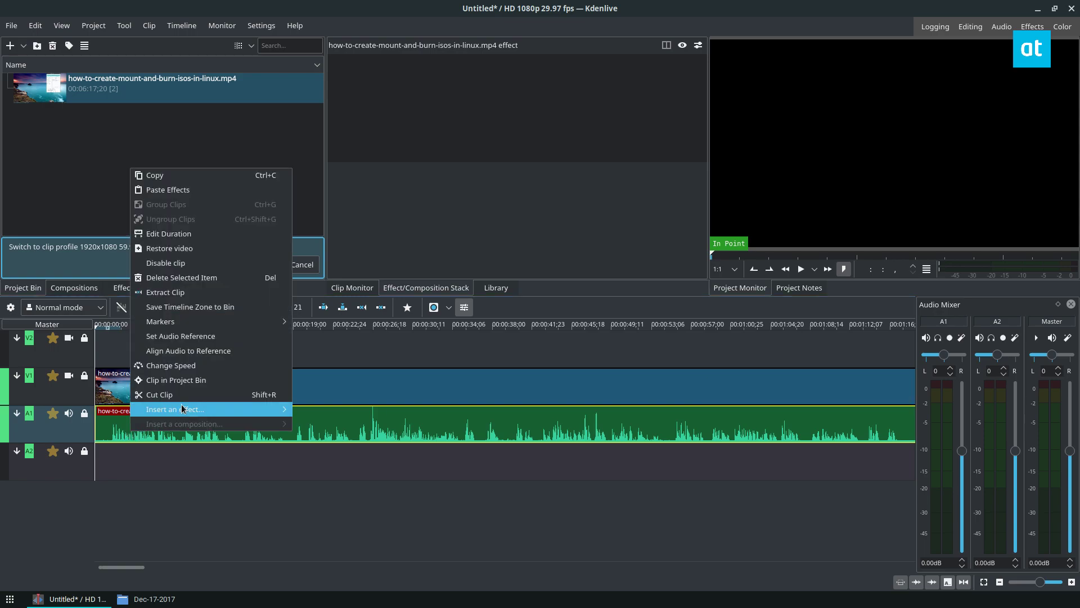
left_click(177, 279)
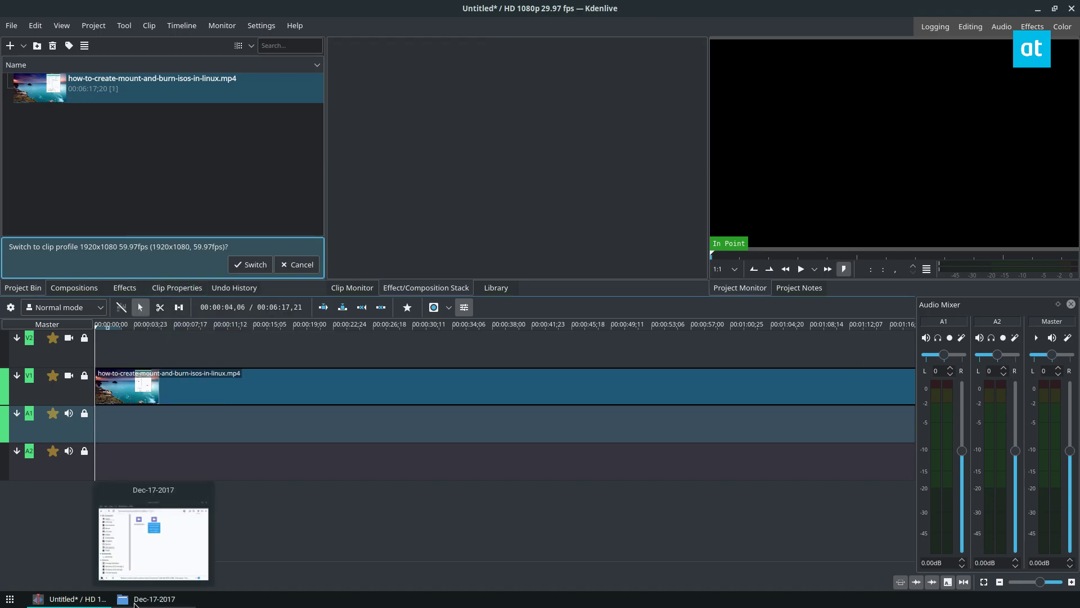
Import 'ashbury heights - body of assumptions.mp3' from Dropbox/misc-mp3s into the Project Bin.
left_click(127, 599)
left_click(351, 179)
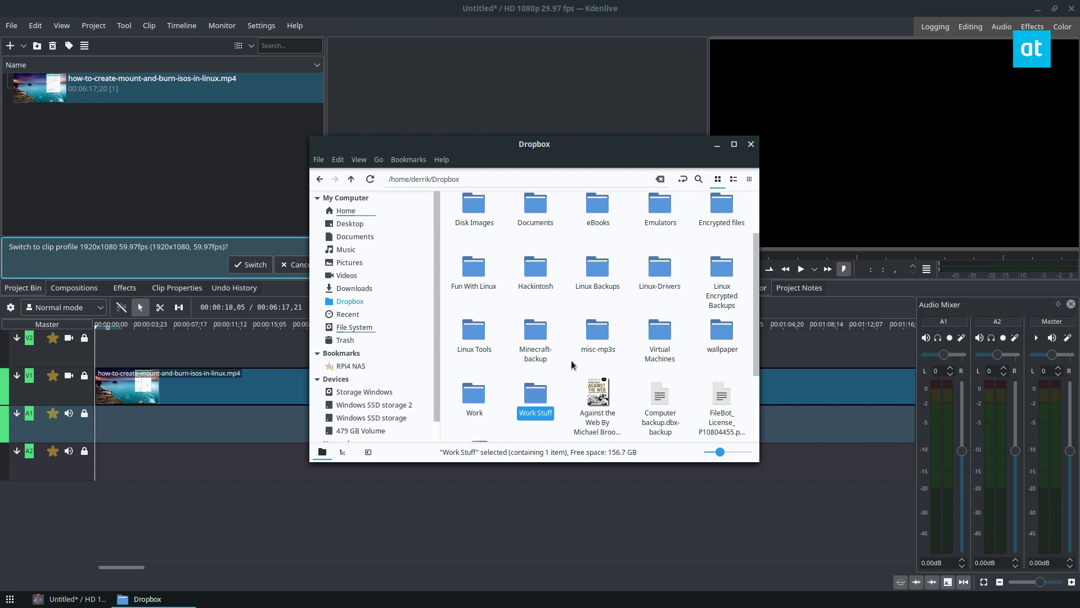
scroll(663, 321, "up", 2)
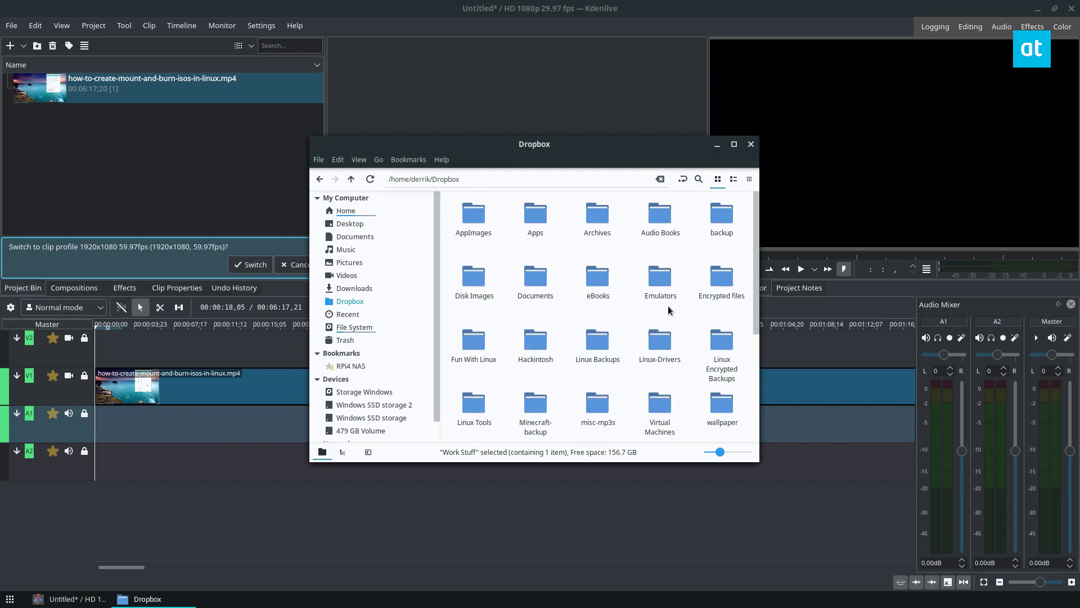
left_click(591, 406)
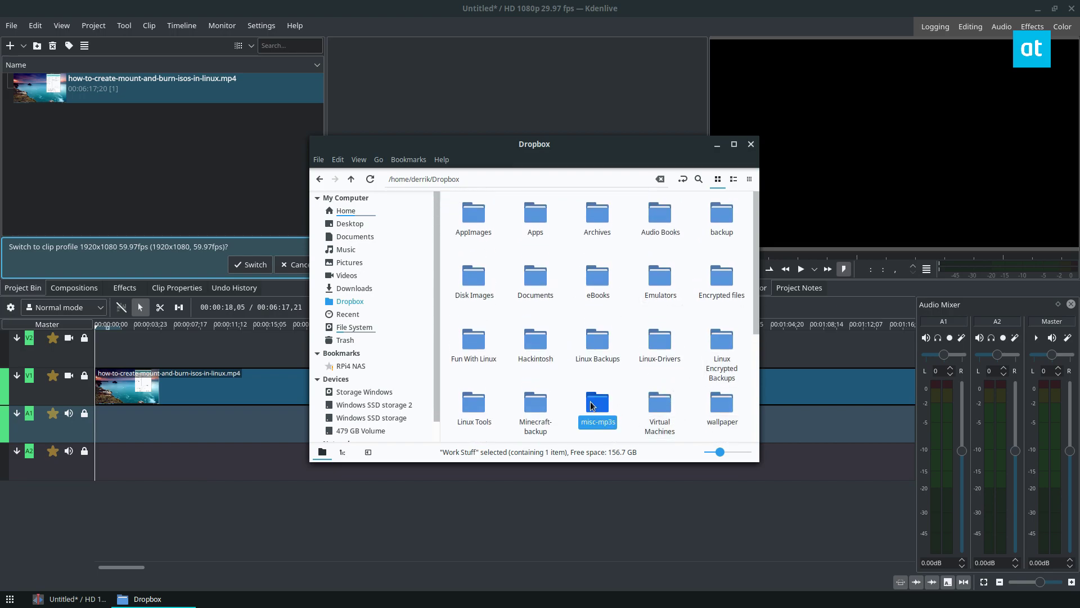
double_click(590, 405)
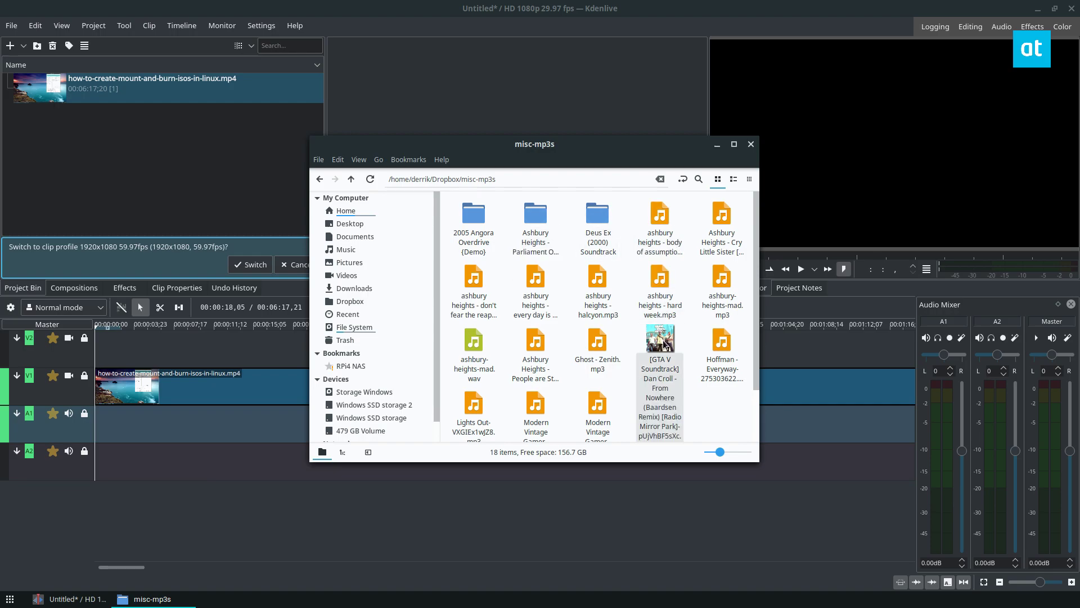
left_click_drag(660, 224, 95, 141)
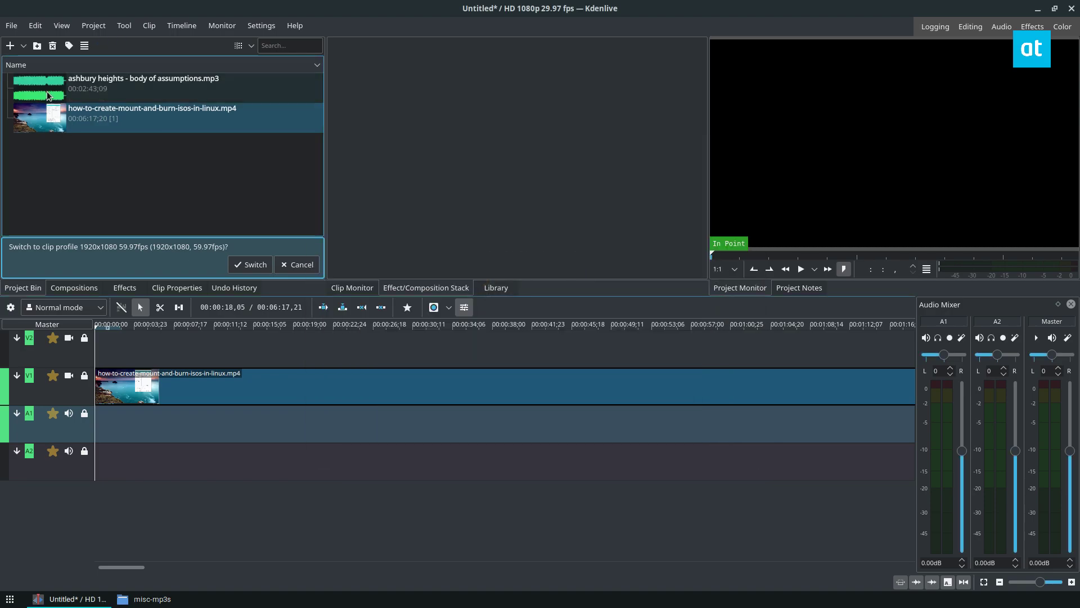
Place the body of assumptions mp3 on A1, then cut and delete the video past its end (~2:43).
left_click_drag(42, 89, 499, 438)
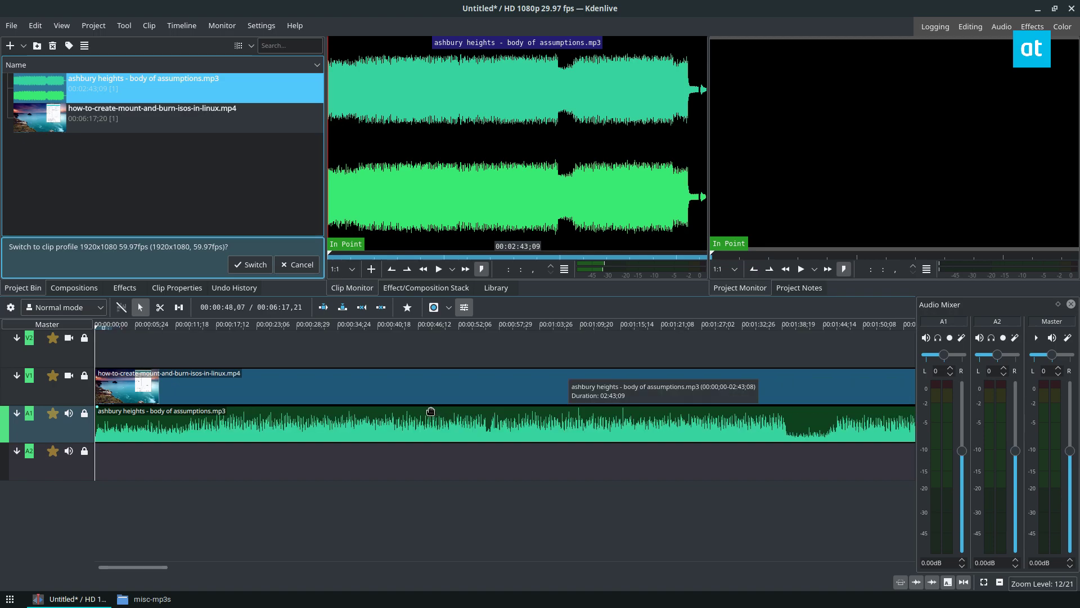
scroll(430, 413, "down", 1)
scroll(431, 413, "down", 1)
scroll(431, 413, "down", 1)
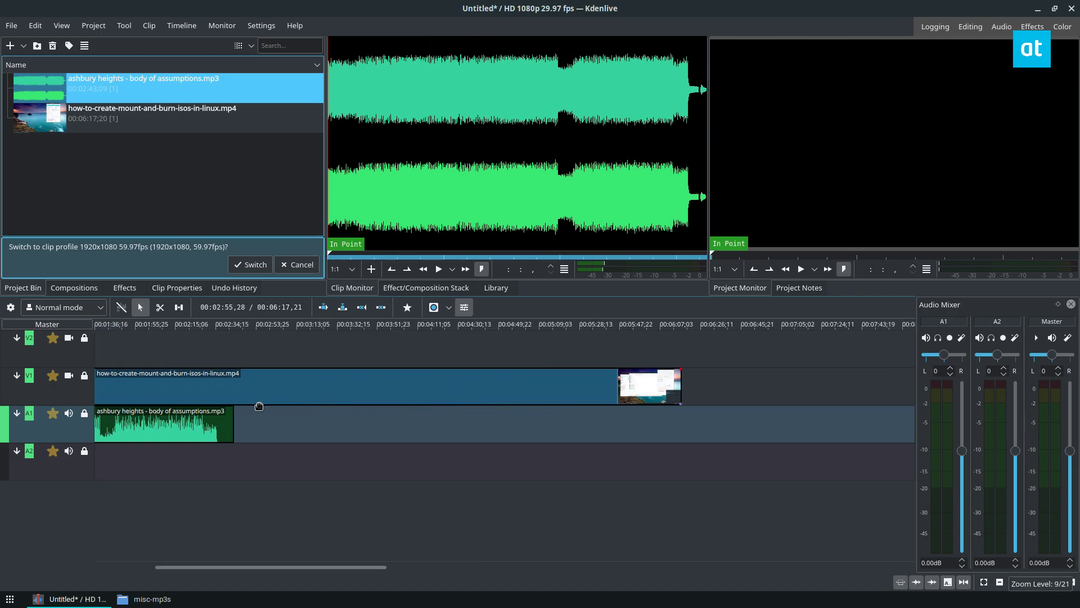
left_click_drag(238, 343, 233, 349)
right_click(237, 374)
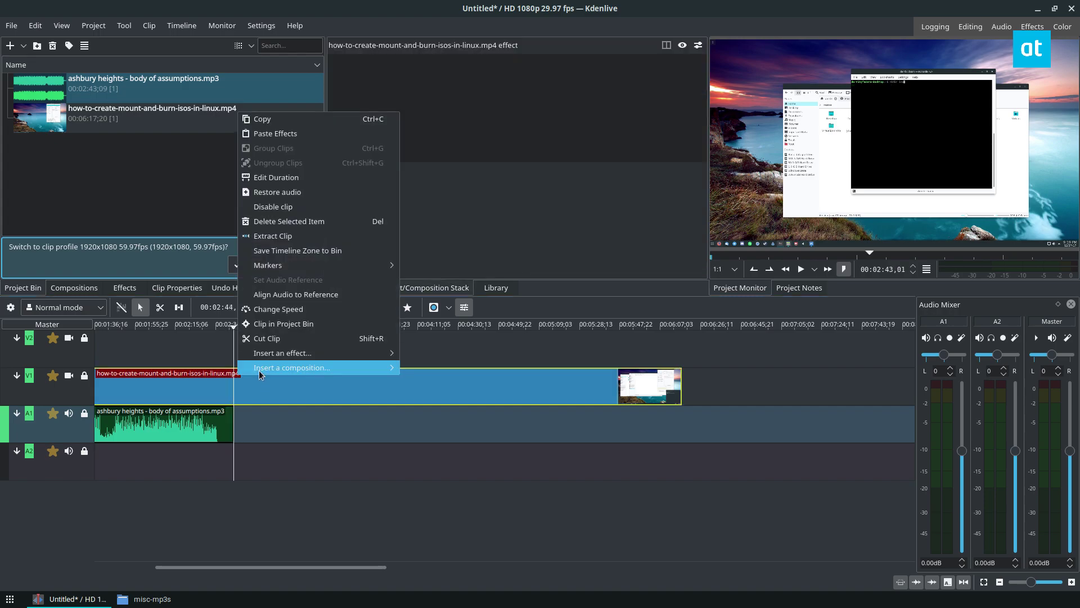
left_click(261, 339)
key("Delete")
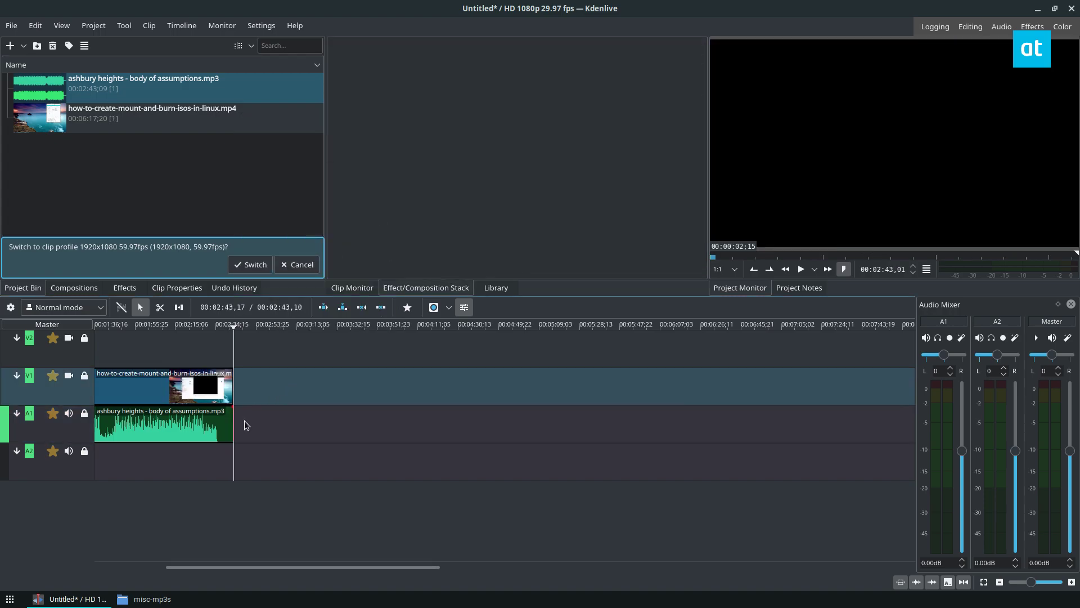
left_click_drag(284, 570, 167, 553)
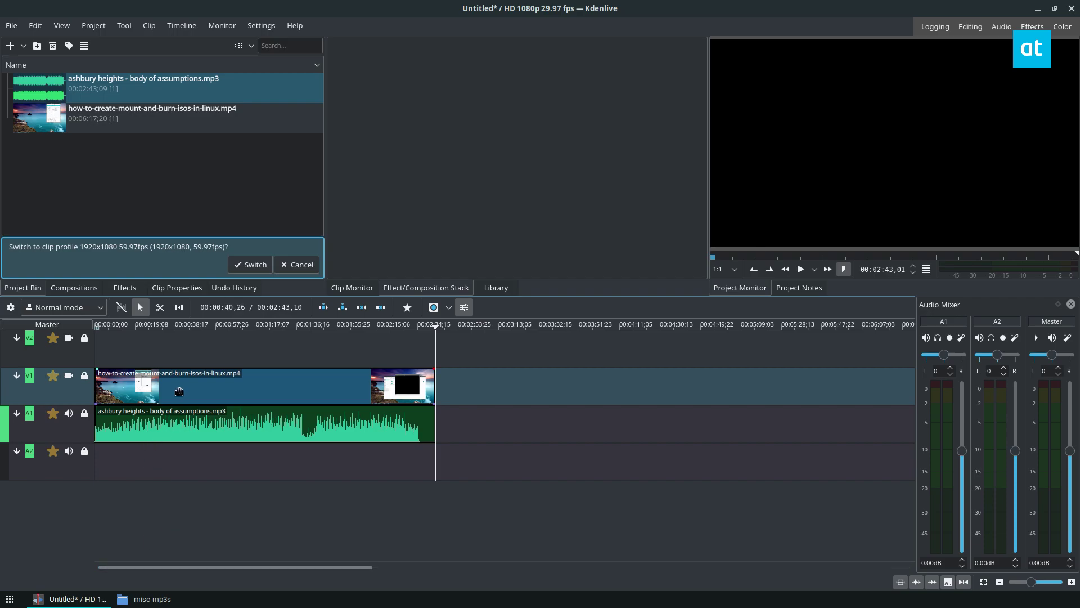